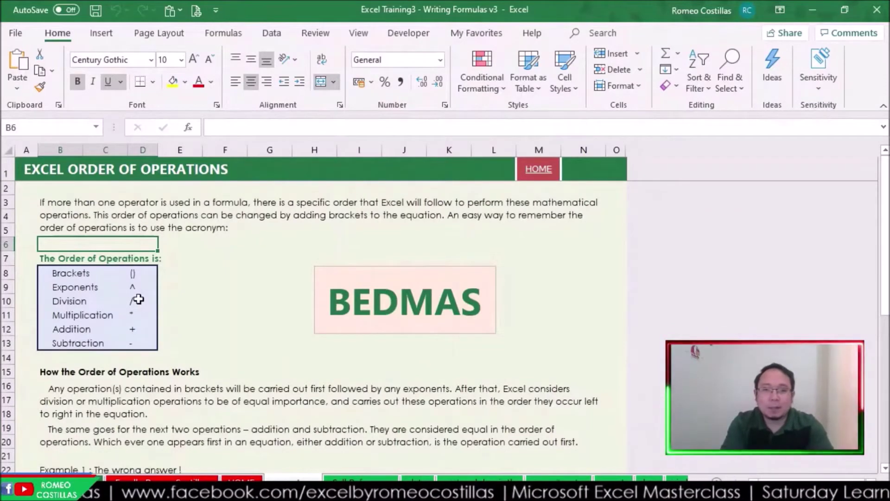
# Step: Move down the sheet toward the Example 1 table
pyautogui.scroll(-3, 139, 299)
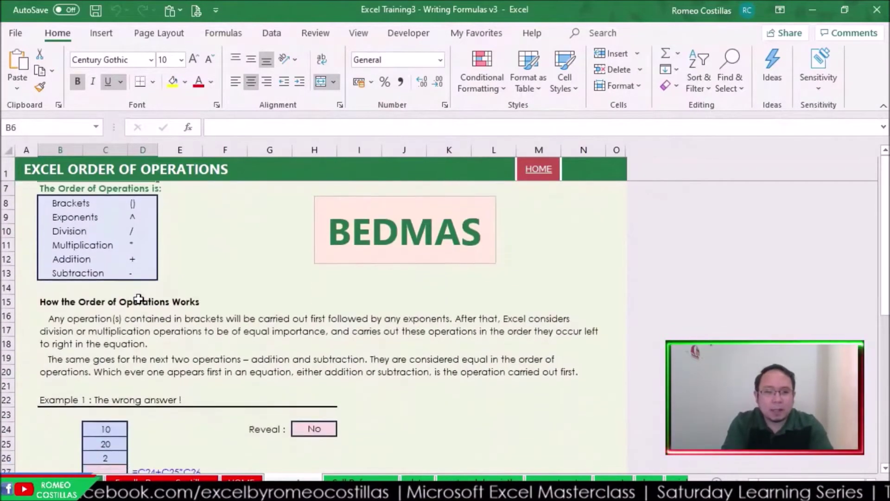
pyautogui.scroll(-1, 139, 299)
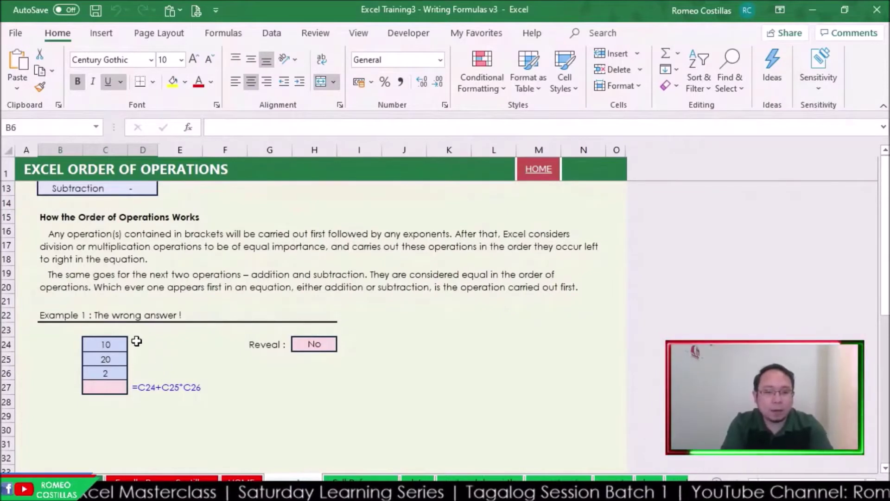
pyautogui.press('Tab')
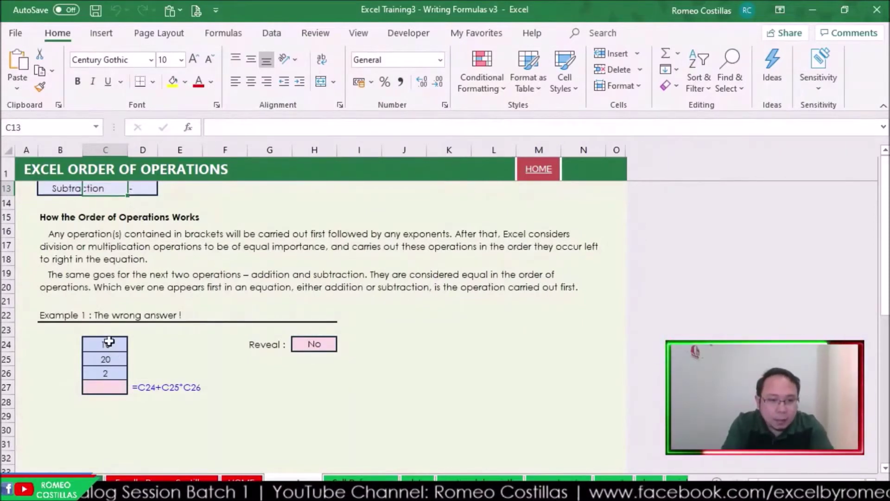
pyautogui.press('Down')
pyautogui.press('Down')
pyautogui.press('Right')
pyautogui.press('Right')
pyautogui.press('Right')
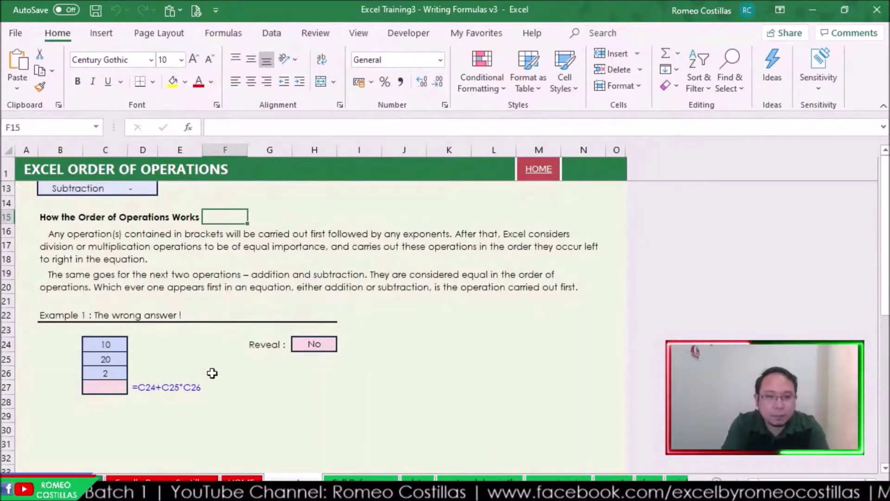
pyautogui.press('Left')
pyautogui.press('Left')
pyautogui.press('Down')
pyautogui.press('Down')
pyautogui.press('Down')
pyautogui.press('Down')
pyautogui.press('Down')
pyautogui.press('Down')
pyautogui.press('Down')
pyautogui.press('Down')
pyautogui.press('Down')
# Step: Highlight Example 1's input values 10, 20 and 2 in C24:C26
pyautogui.scroll(3, 212, 373)
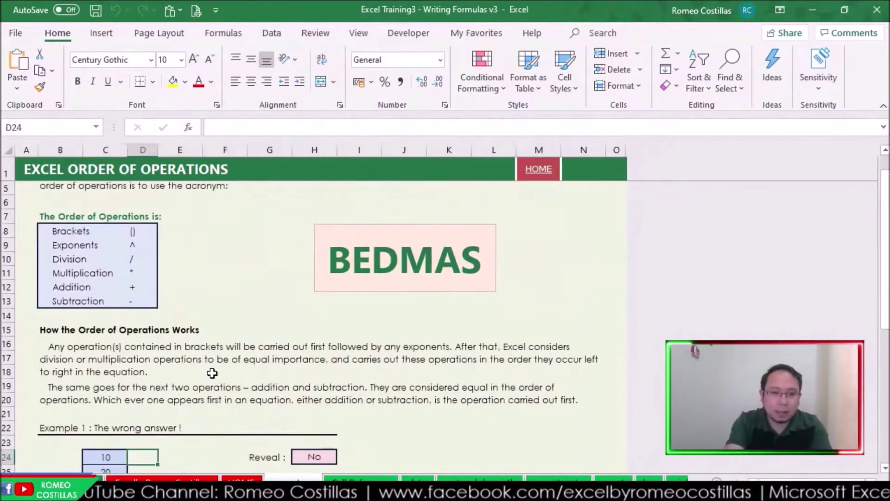
pyautogui.scroll(-4, 212, 373)
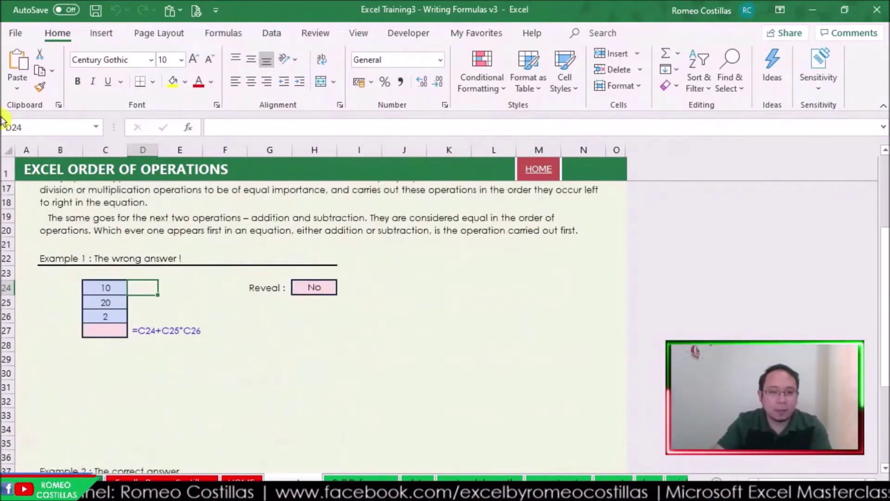
pyautogui.click(104, 285)
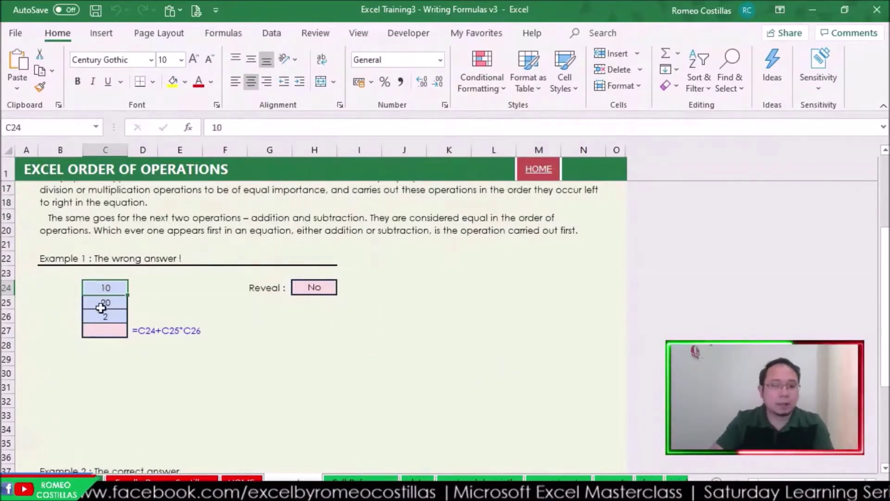
pyautogui.click(101, 303)
pyautogui.click(102, 316)
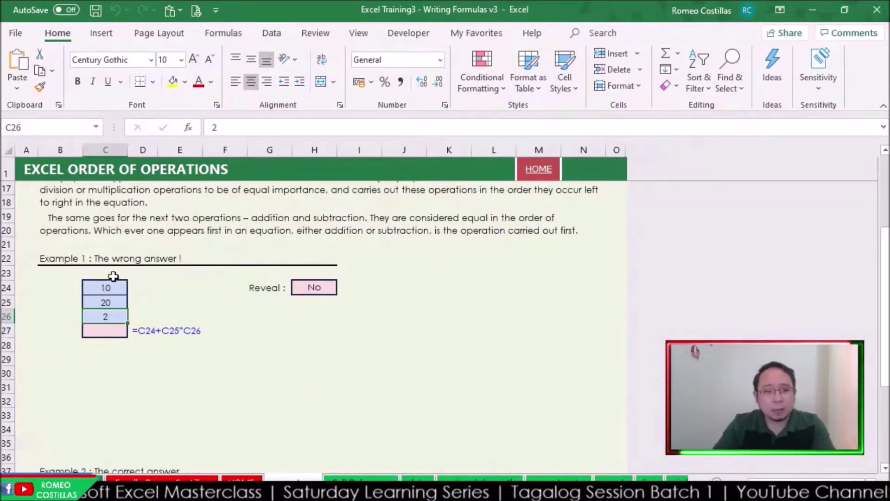
pyautogui.moveTo(110, 287)
pyautogui.mouseDown()
pyautogui.moveTo(112, 315)
pyautogui.moveTo(120, 301)
pyautogui.mouseUp()
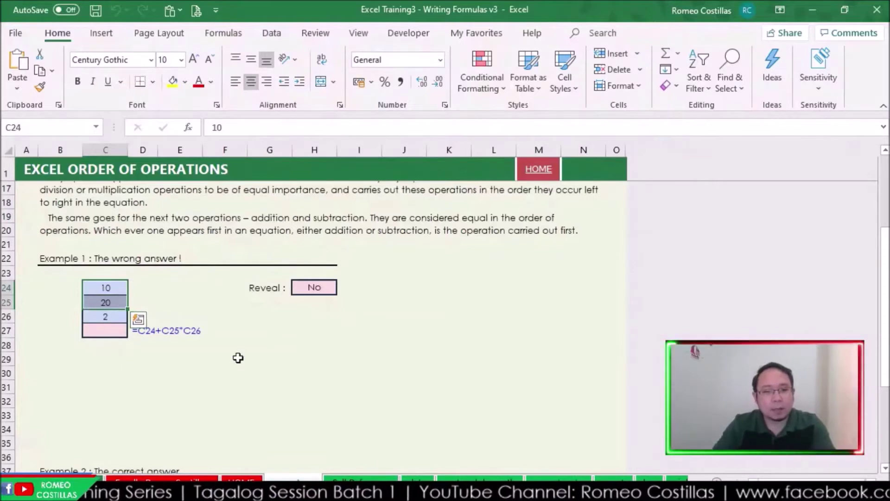
# Step: Enter =C24+C25*C26 in C27 so it returns 50
pyautogui.scroll(5, 241, 358)
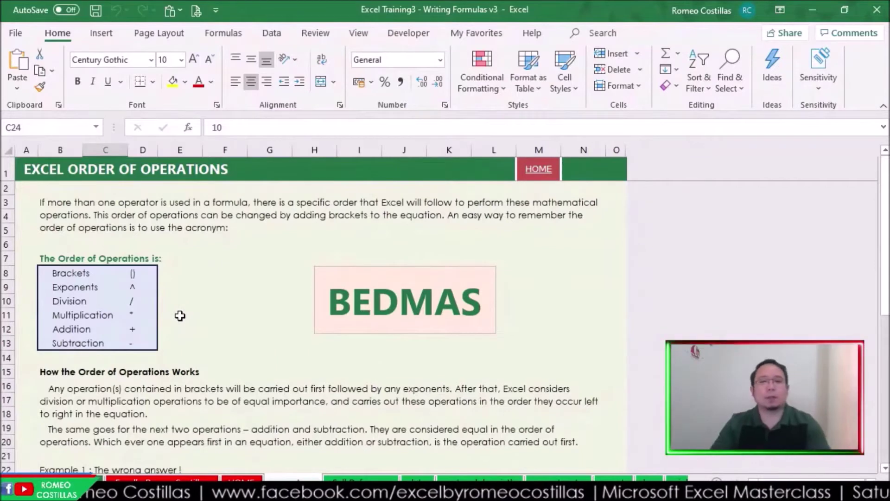
pyautogui.scroll(-3, 260, 279)
pyautogui.scroll(-2, 262, 278)
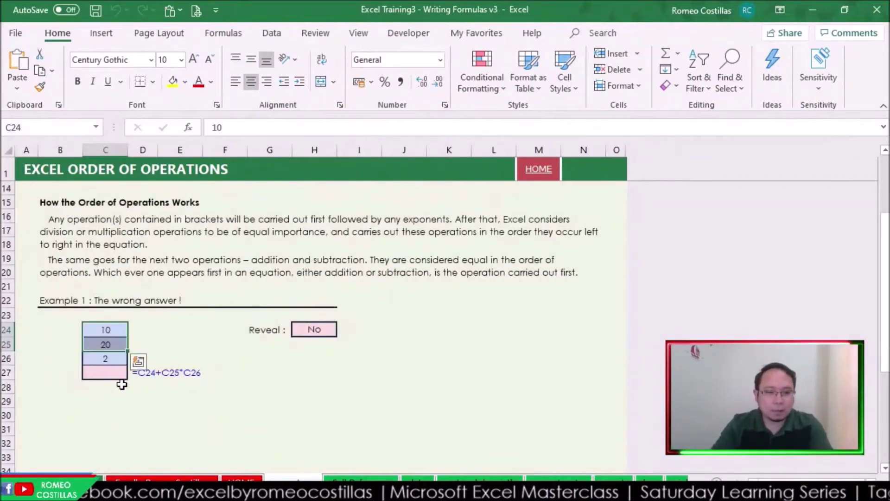
pyautogui.click(116, 371)
pyautogui.moveTo(324, 493)
pyautogui.write('=')
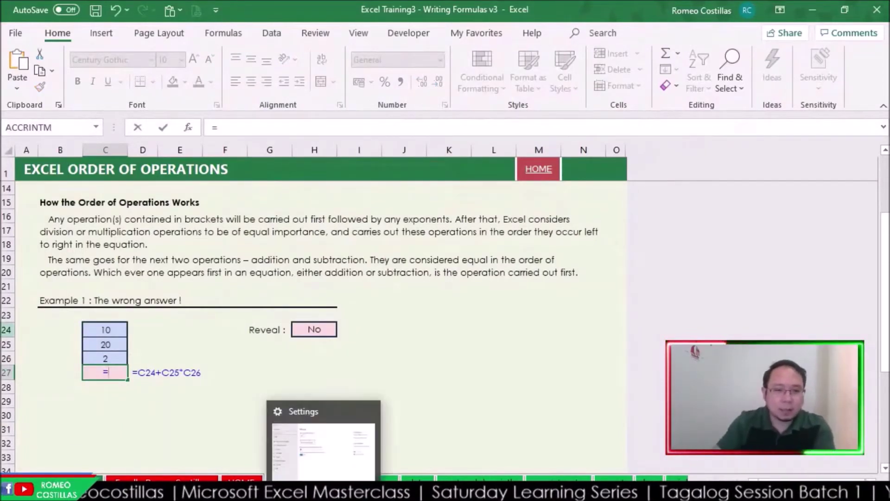
pyautogui.click(120, 328)
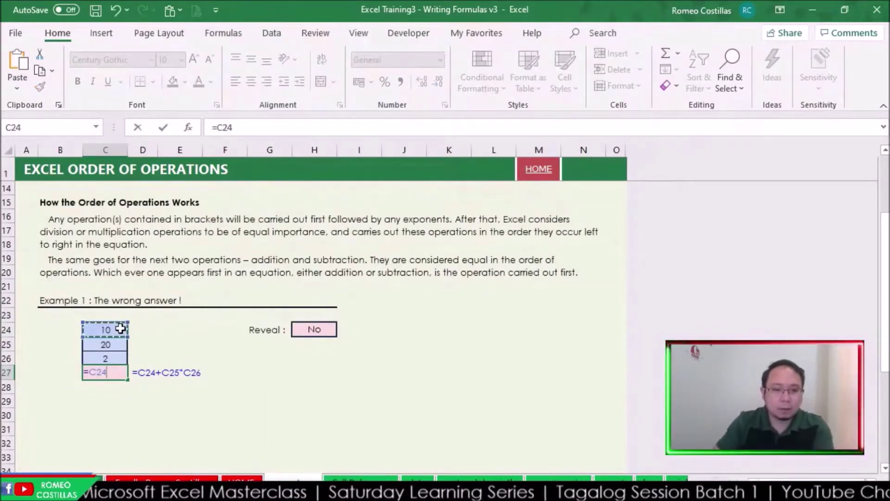
pyautogui.write('+')
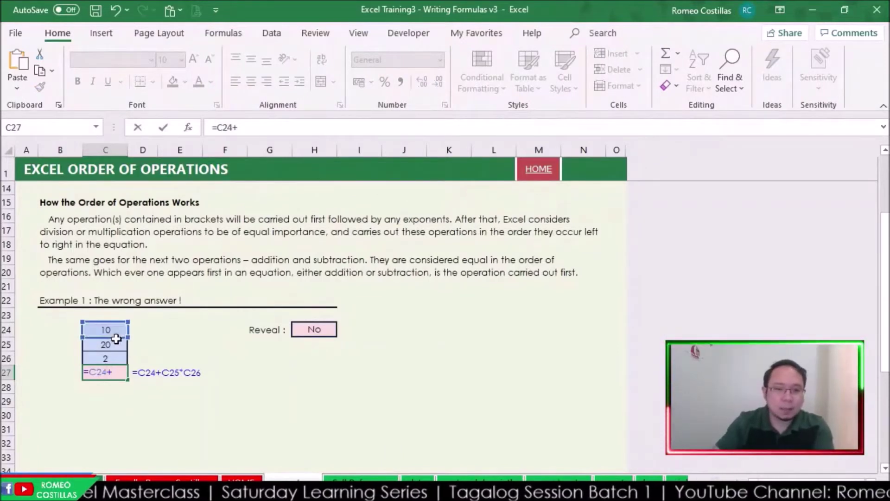
pyautogui.click(114, 345)
pyautogui.write('*')
pyautogui.click(107, 359)
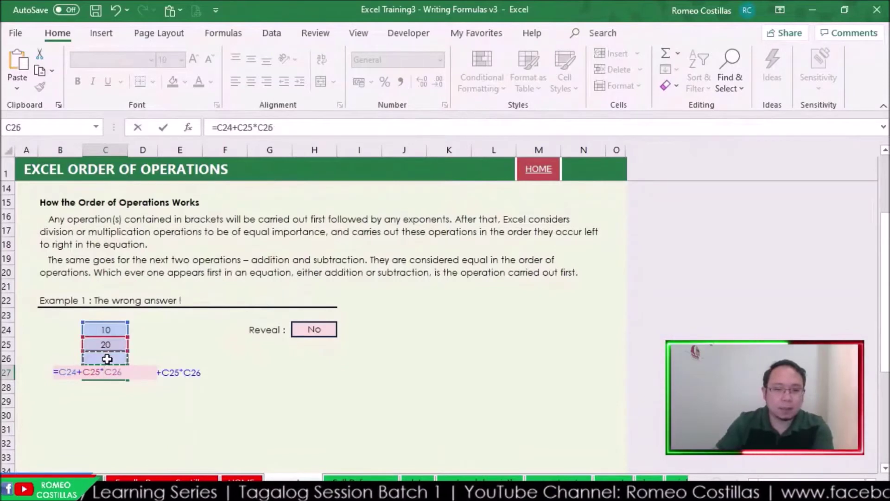
pyautogui.press('Return')
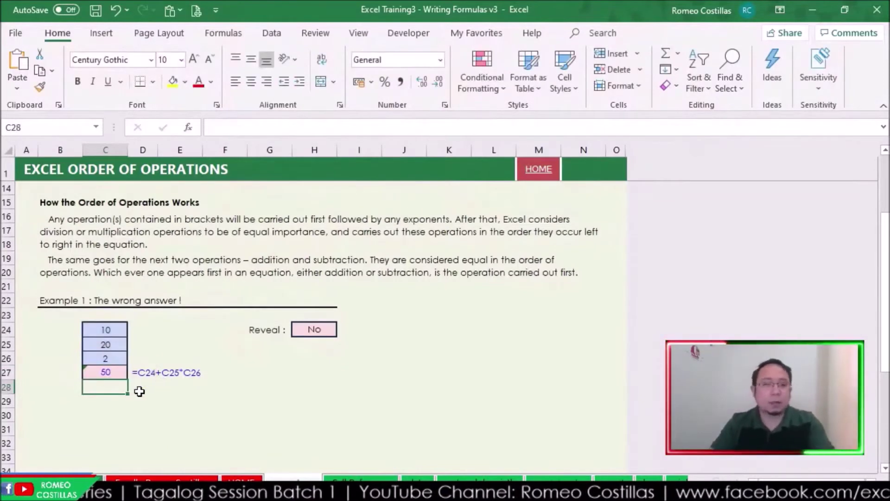
pyautogui.click(108, 371)
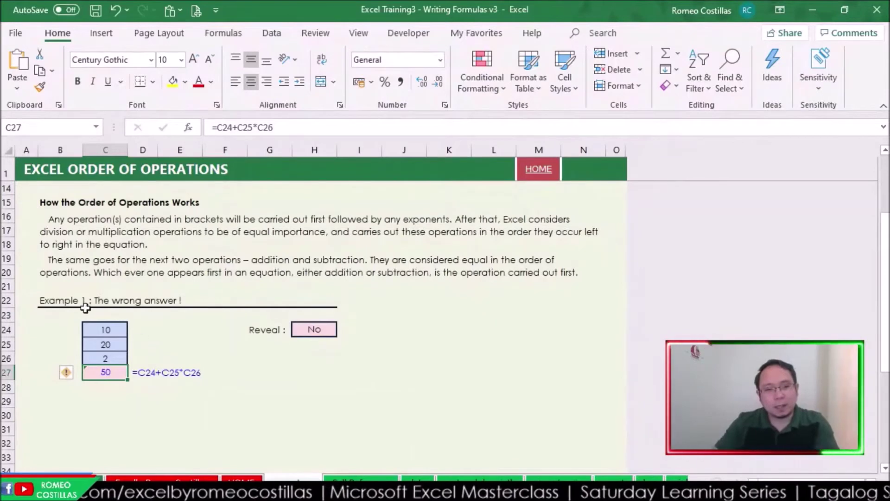
pyautogui.moveTo(124, 330); pyautogui.dragTo(119, 343)
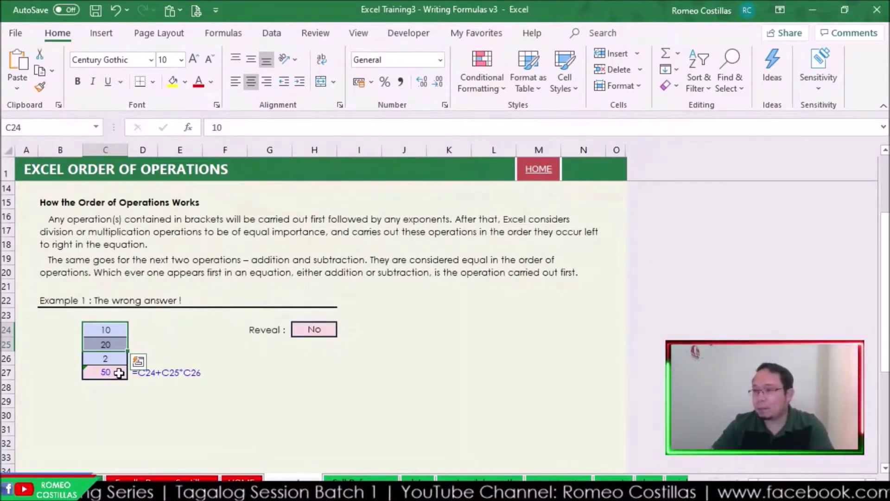
pyautogui.click(114, 371)
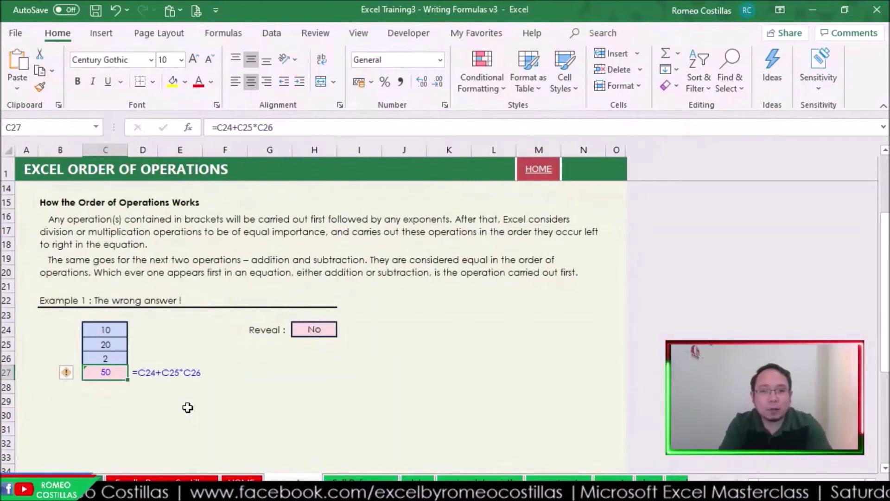
pyautogui.scroll(3, 278, 188)
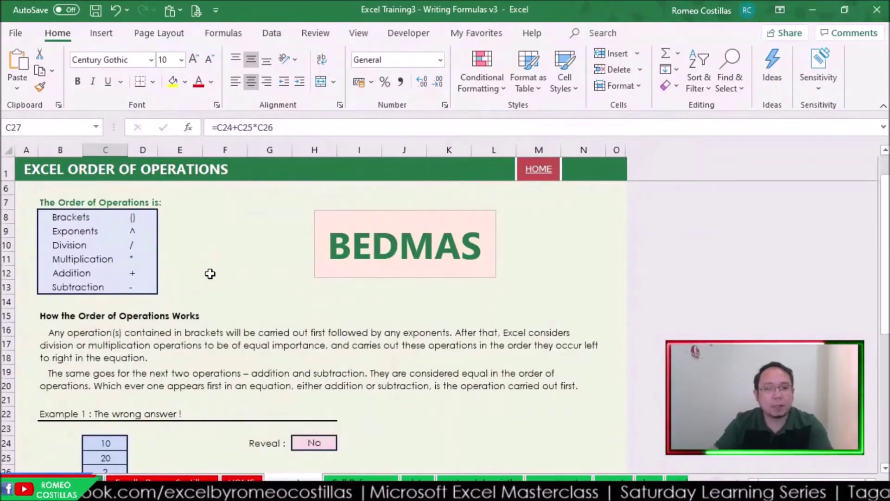
# Step: Highlight the Multiplication row in the order of operations list
pyautogui.click(91, 260)
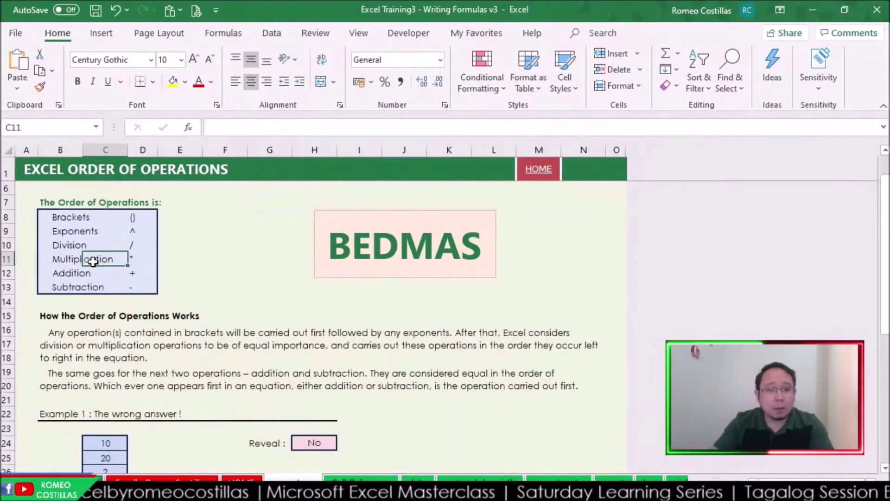
pyautogui.moveTo(62, 256); pyautogui.dragTo(129, 257)
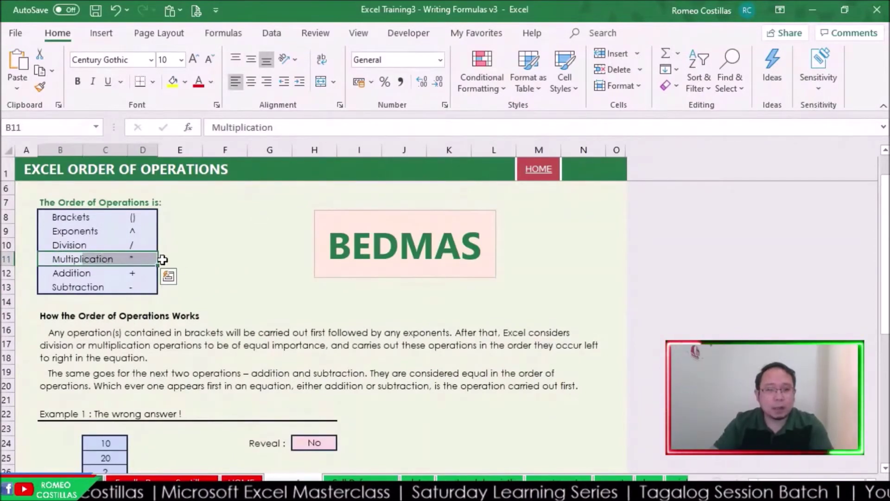
pyautogui.scroll(-4, 129, 260)
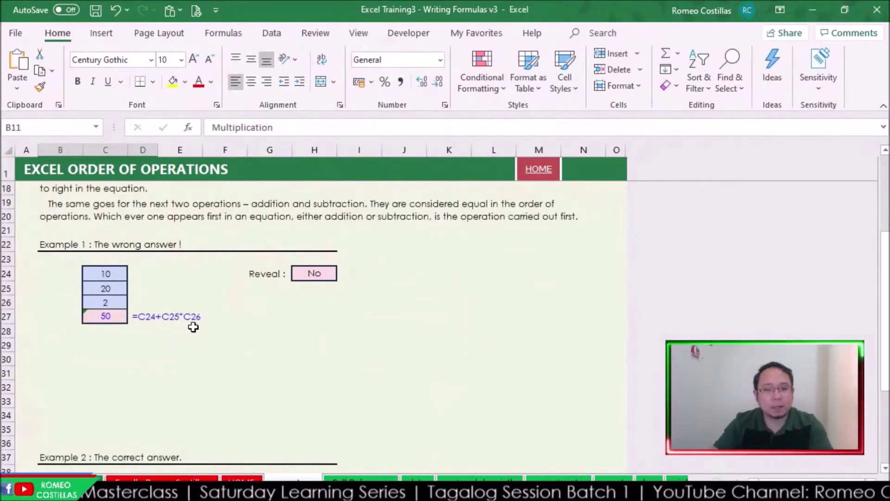
pyautogui.scroll(4, 220, 320)
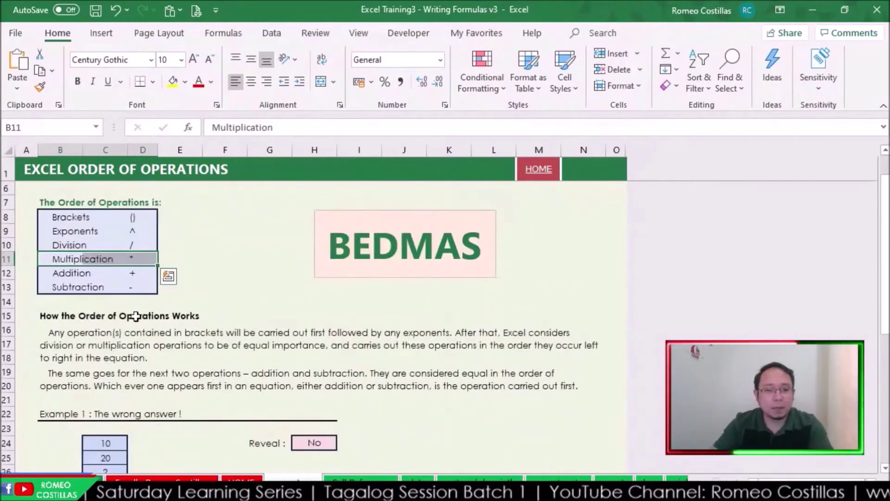
pyautogui.scroll(-1, 206, 273)
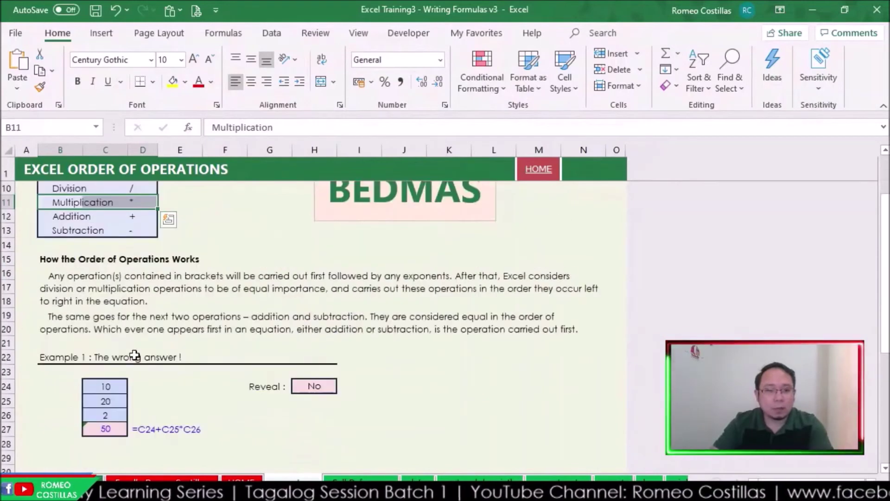
# Step: Review C27's formula =C24+C25*C26, showing C25*C26 is multiplied before adding C24
pyautogui.click(103, 428)
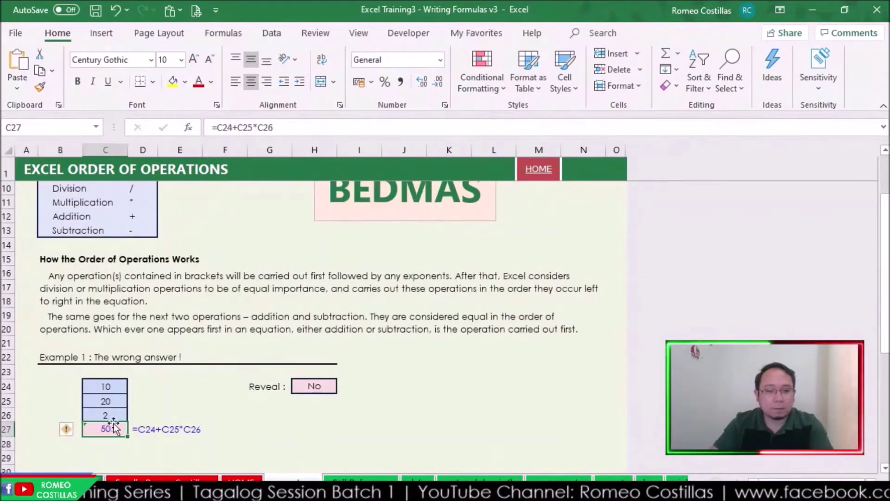
pyautogui.click(257, 128)
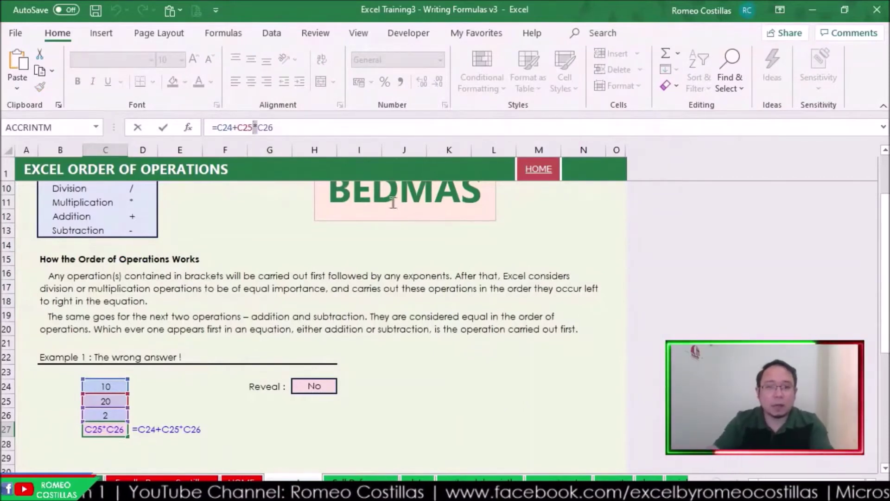
pyautogui.press('Escape')
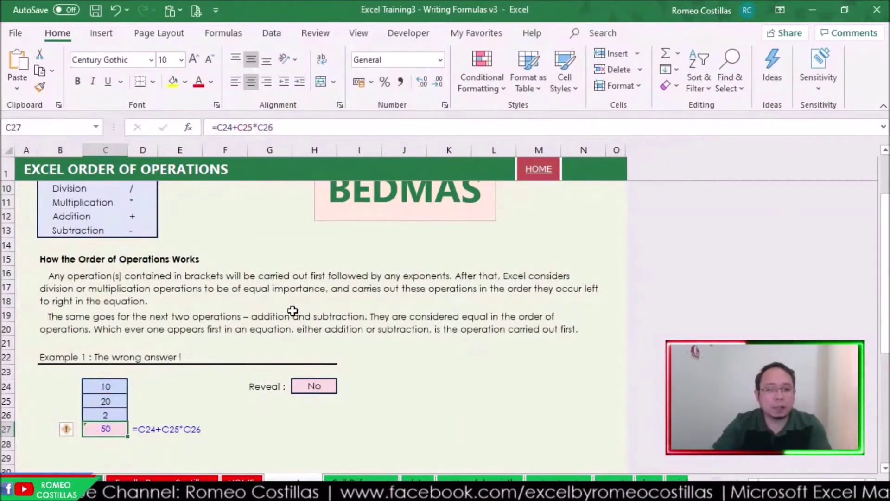
pyautogui.click(112, 401)
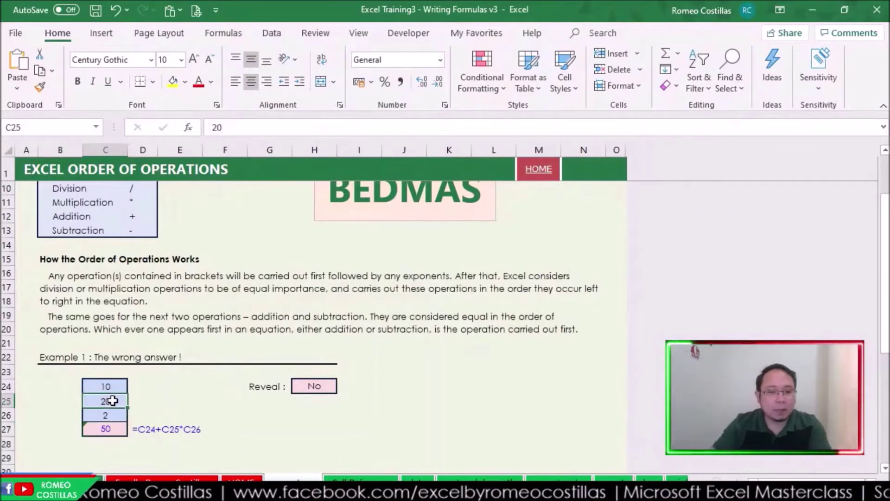
pyautogui.moveTo(113, 401); pyautogui.dragTo(111, 414)
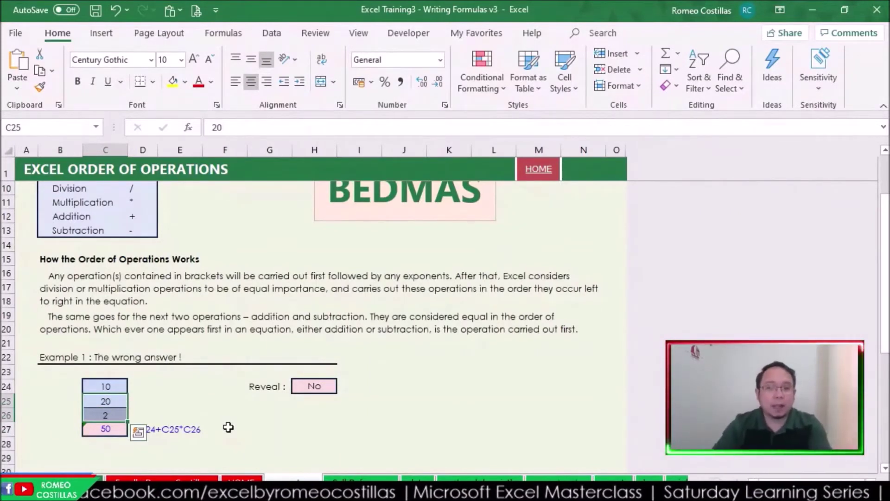
pyautogui.click(108, 385)
pyautogui.scroll(-2, 348, 399)
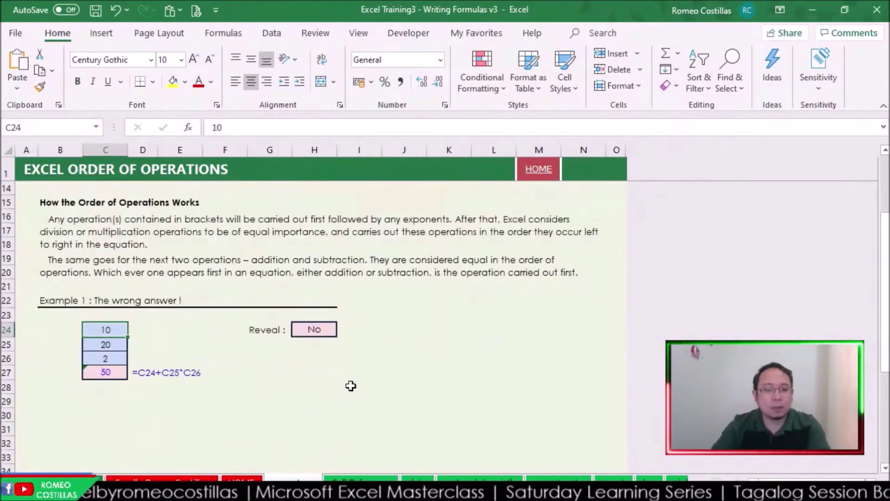
pyautogui.click(101, 371)
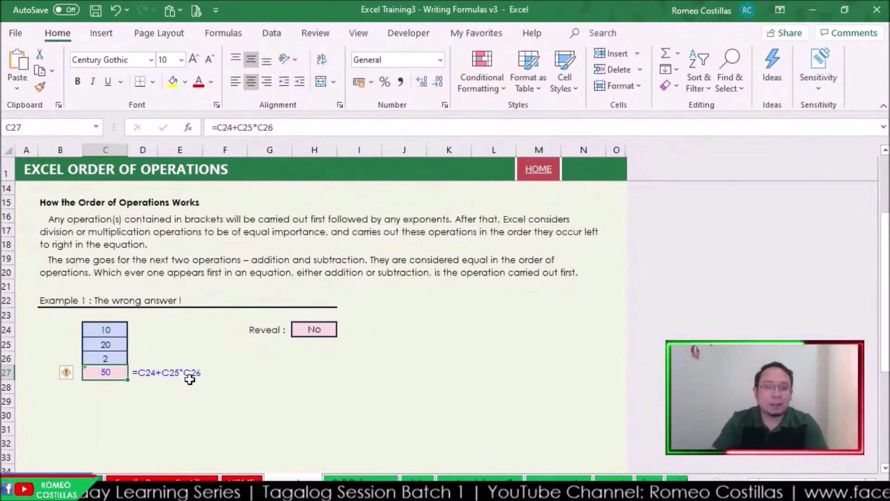
pyautogui.scroll(-1, 326, 306)
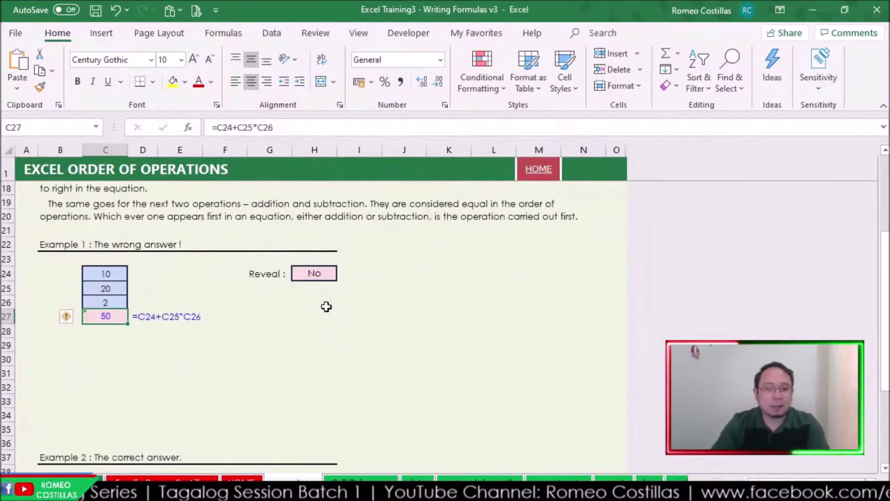
# Step: Set H24 Reveal to Yes to show 20*2 makes 40, then 10+40 makes 50
pyautogui.click(323, 271)
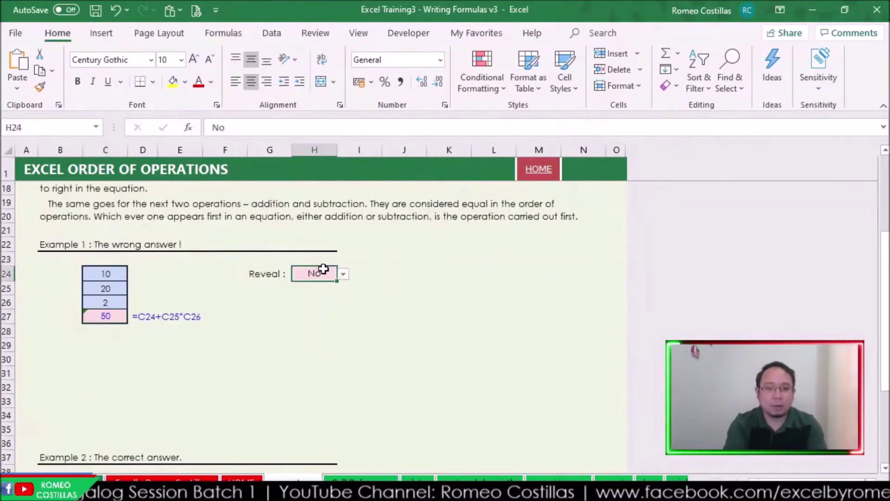
pyautogui.click(342, 273)
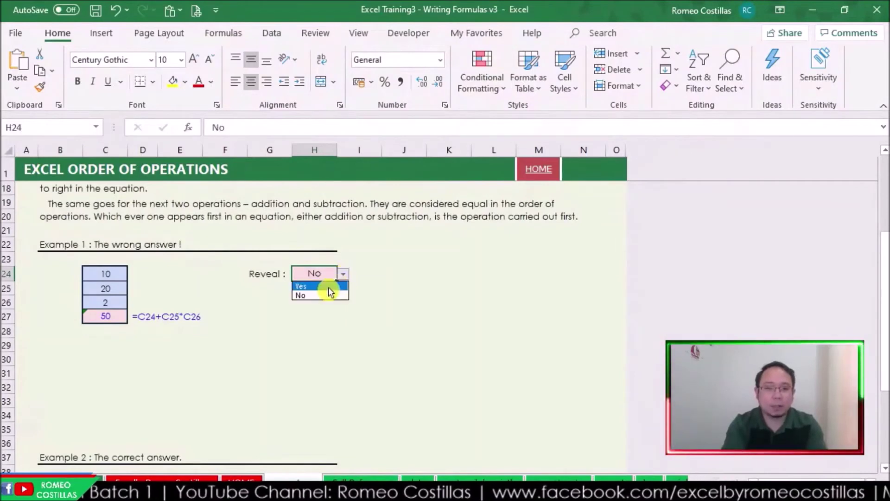
pyautogui.click(328, 287)
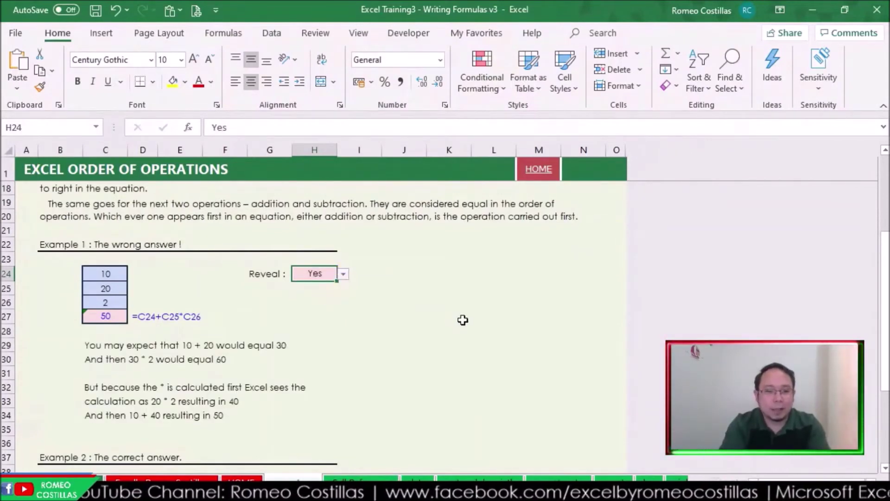
pyautogui.scroll(-3, 463, 320)
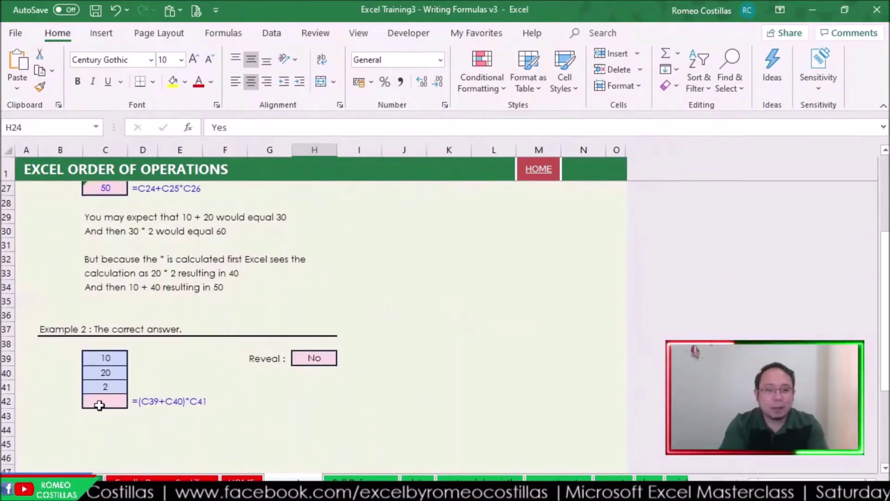
pyautogui.click(105, 272)
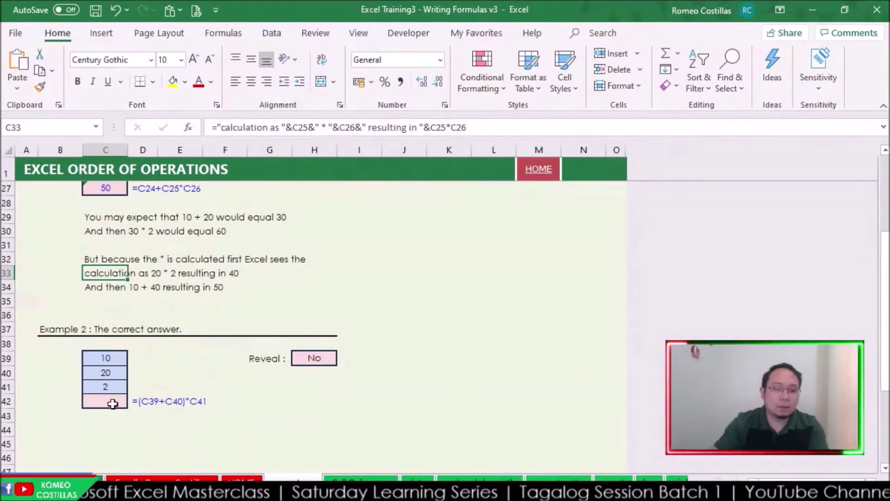
pyautogui.scroll(2, 354, 368)
pyautogui.scroll(-2, 249, 331)
pyautogui.scroll(-3, 249, 332)
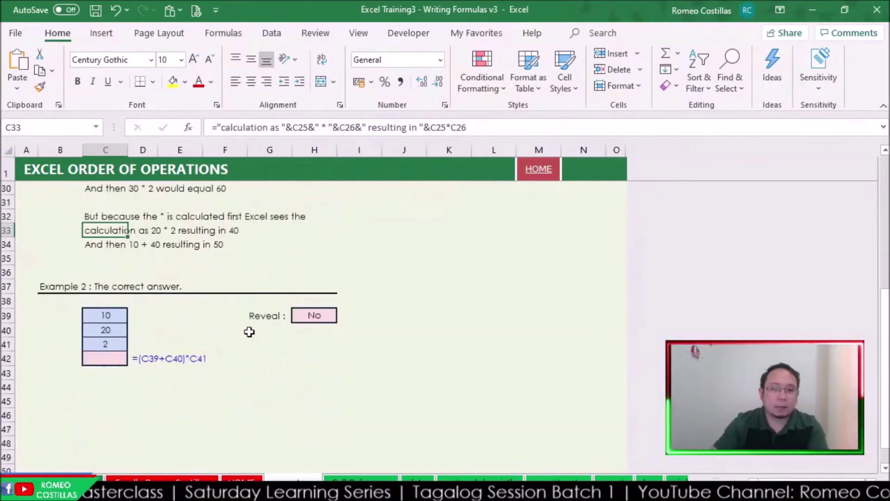
# Step: Enter =(C39+C40)*C41 in C42 so Example 2 returns 60
pyautogui.click(119, 305)
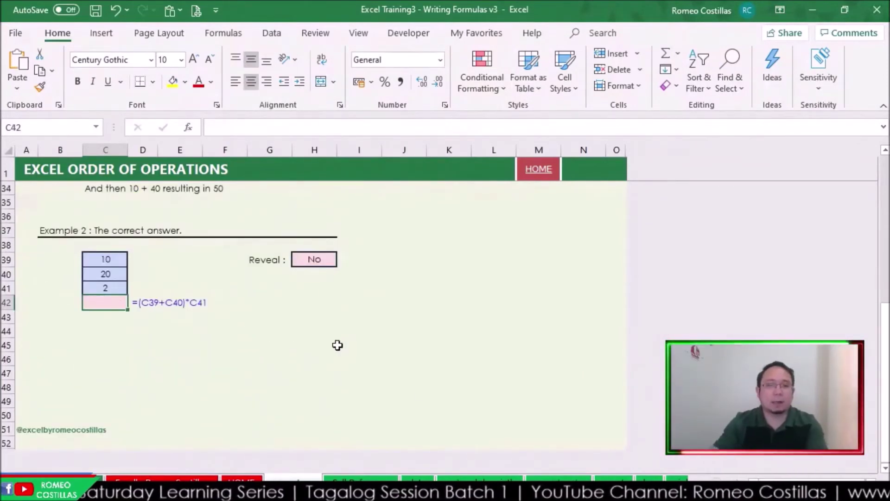
pyautogui.write('=(')
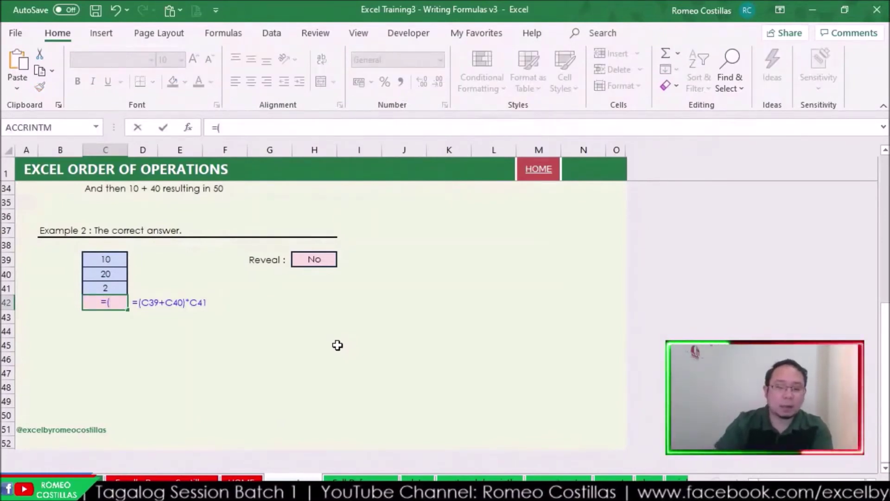
pyautogui.click(109, 258)
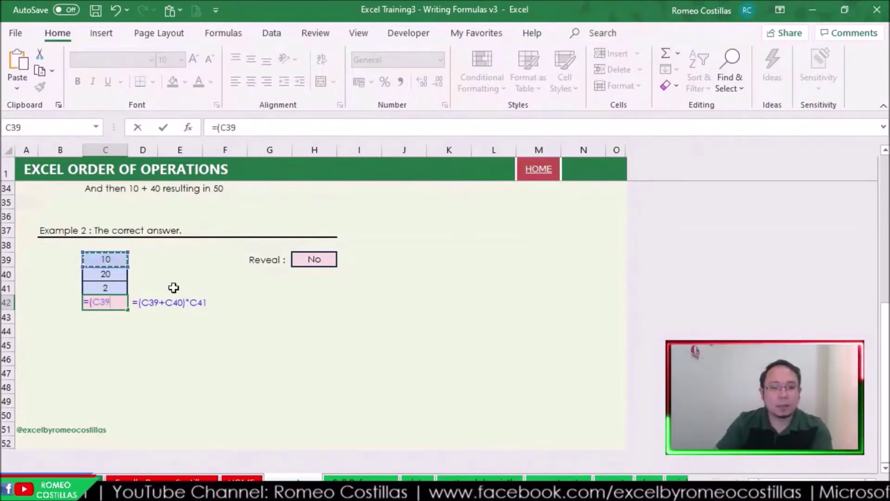
pyautogui.write('+')
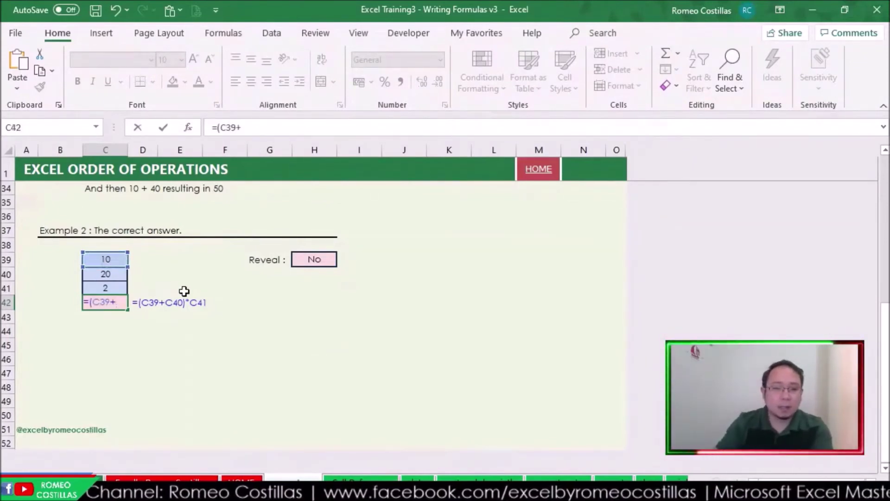
pyautogui.click(121, 272)
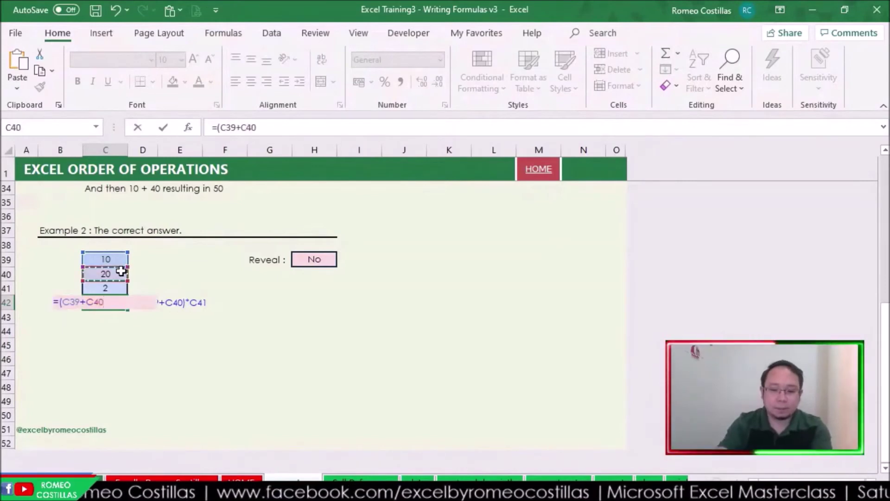
pyautogui.write(')*')
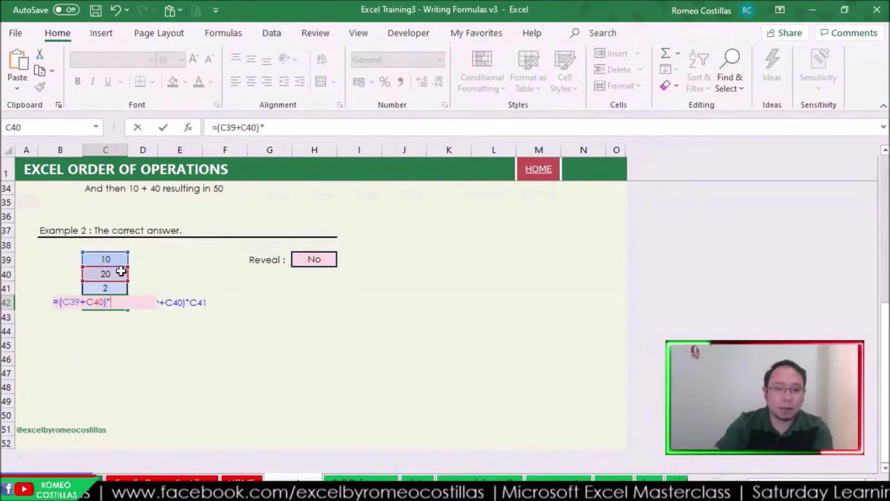
pyautogui.click(105, 288)
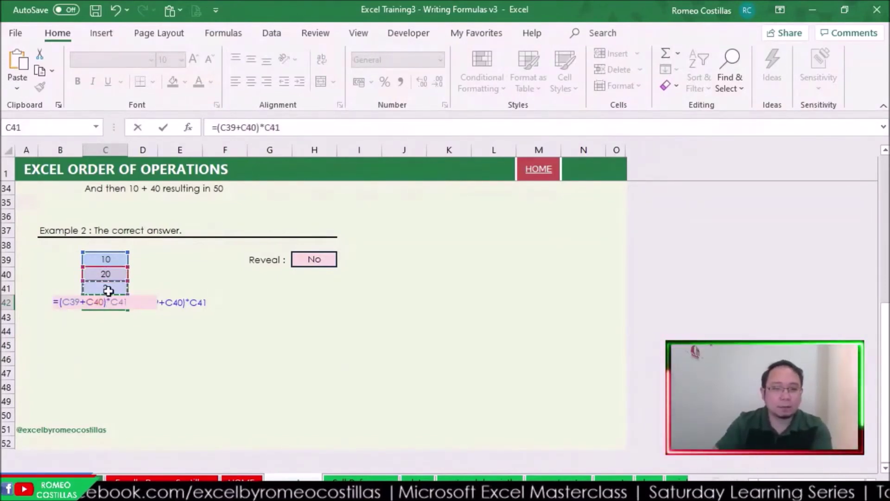
pyautogui.press('Return')
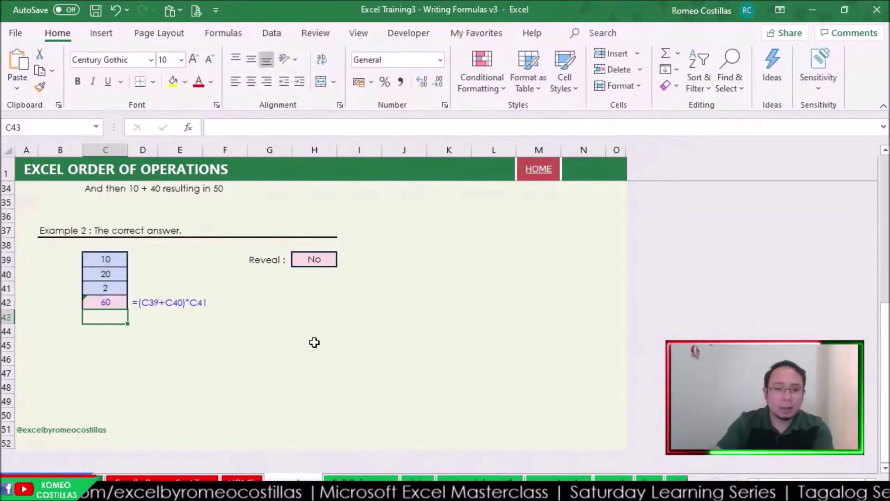
pyautogui.click(119, 304)
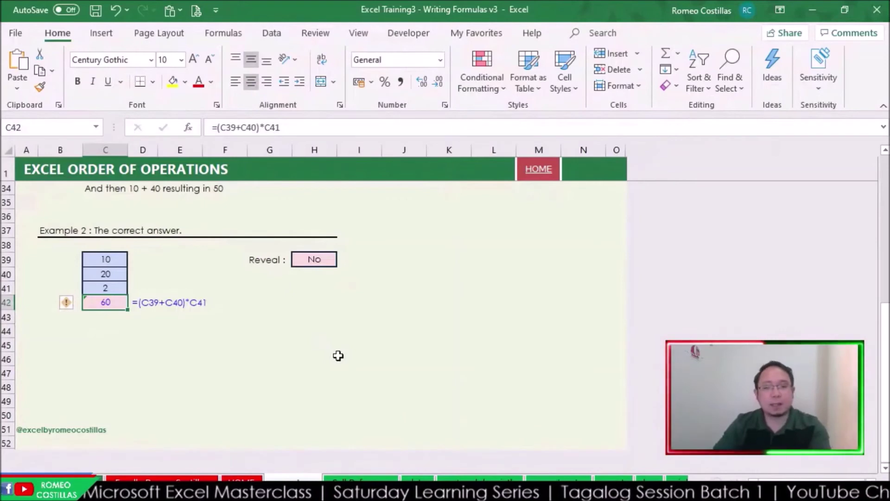
pyautogui.scroll(3, 338, 355)
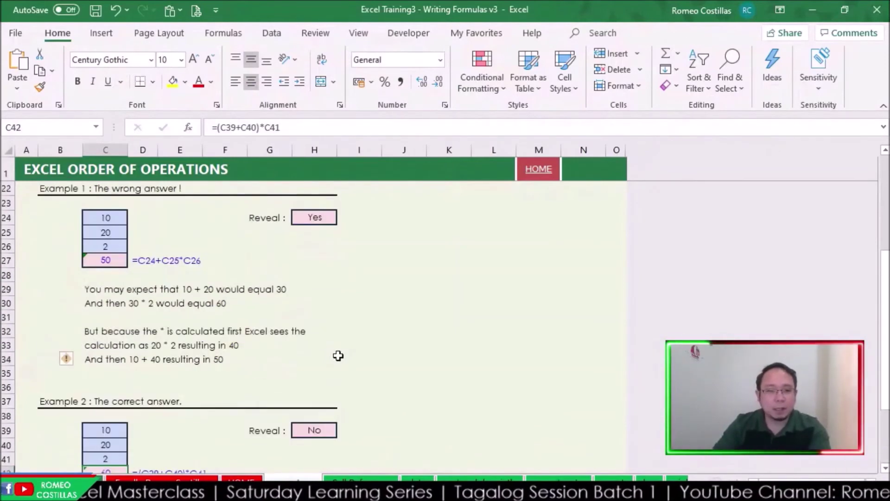
pyautogui.scroll(-2, 338, 356)
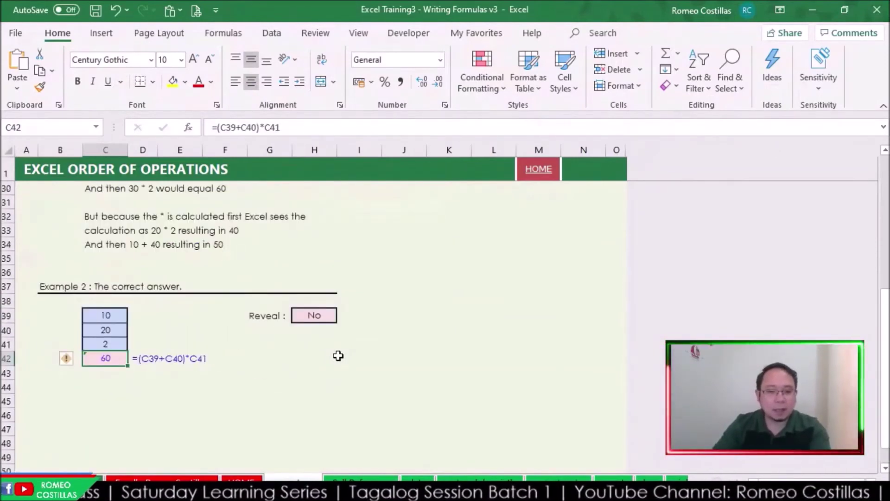
pyautogui.scroll(8, 338, 356)
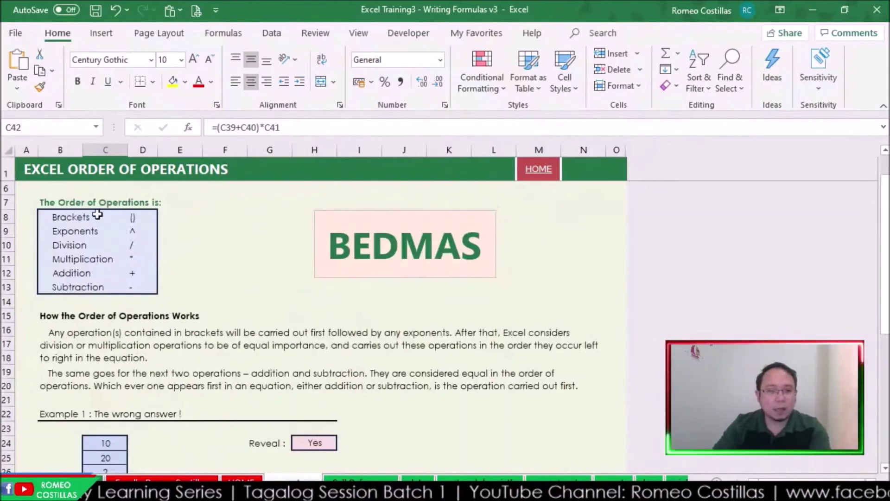
pyautogui.click(74, 222)
pyautogui.scroll(-7, 209, 276)
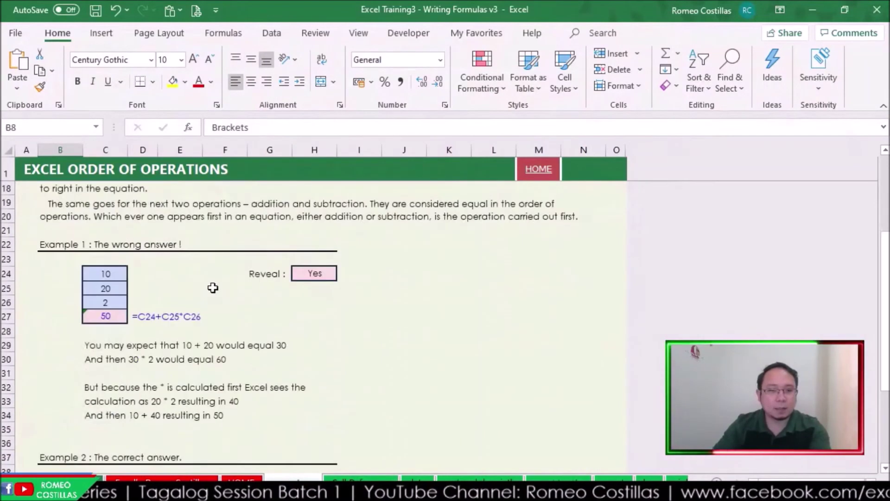
pyautogui.click(110, 413)
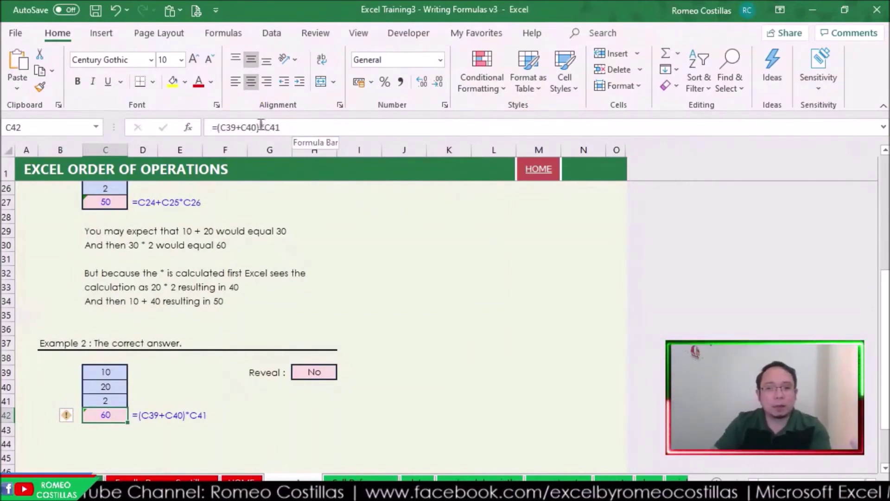
pyautogui.moveTo(262, 125); pyautogui.dragTo(217, 127)
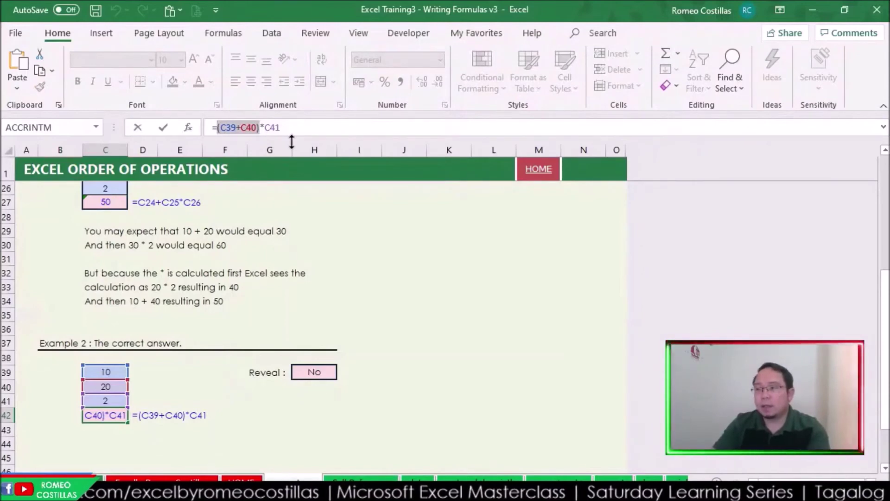
pyautogui.press('Escape')
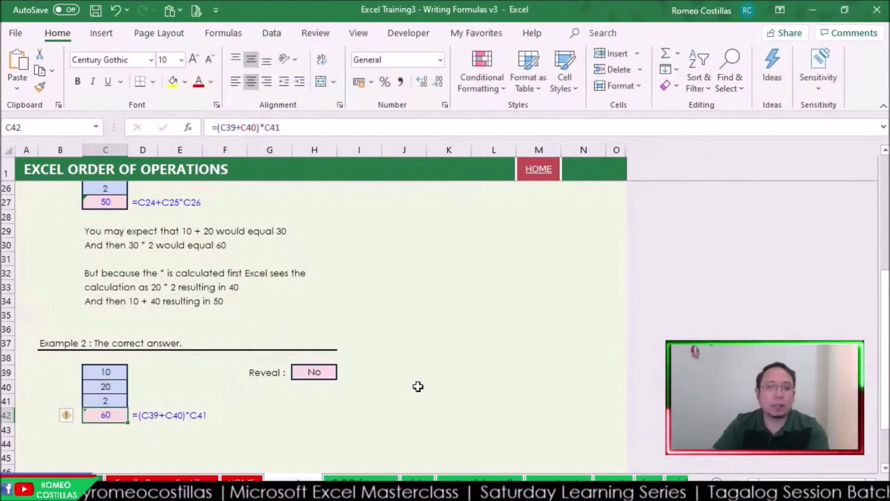
pyautogui.scroll(4, 416, 377)
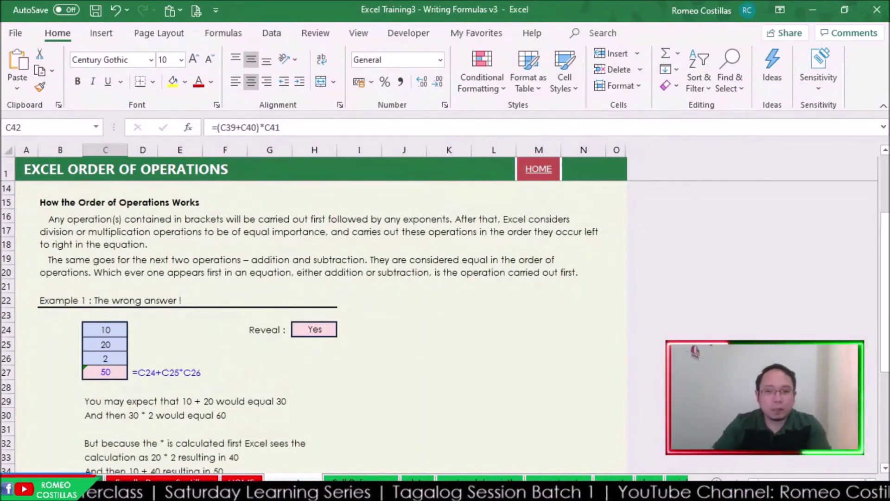
pyautogui.scroll(4, 426, 299)
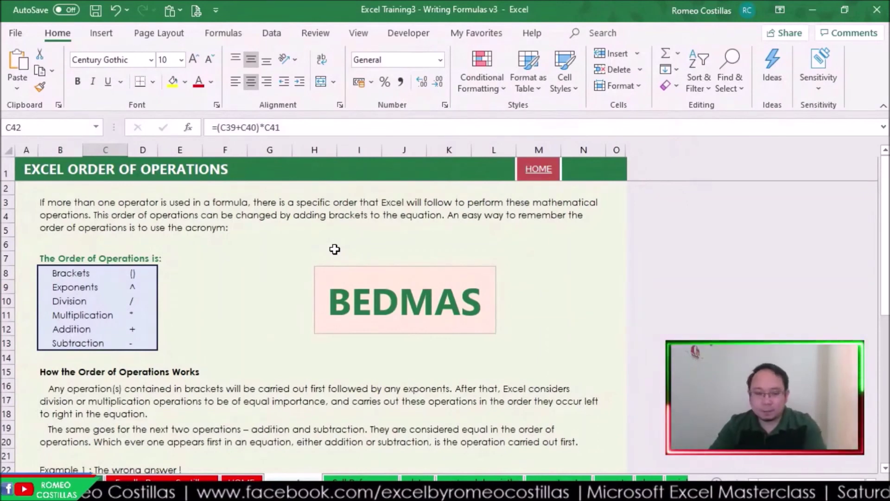
pyautogui.hotkey('alt', 'Tab')
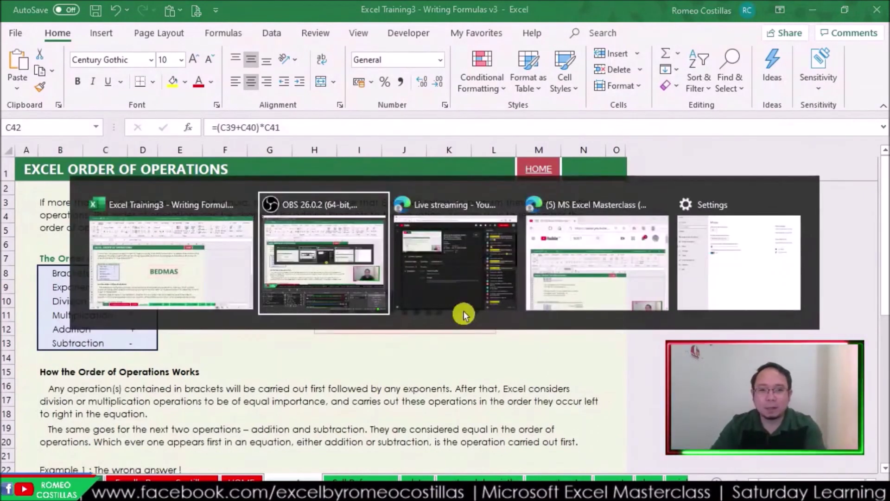
pyautogui.press('Escape')
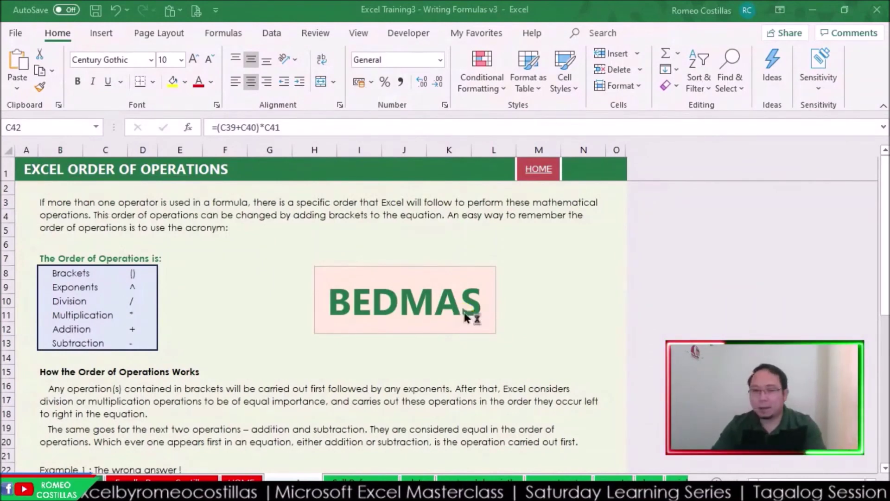
pyautogui.hotkey('alt', 'Tab')
pyautogui.press('Escape')
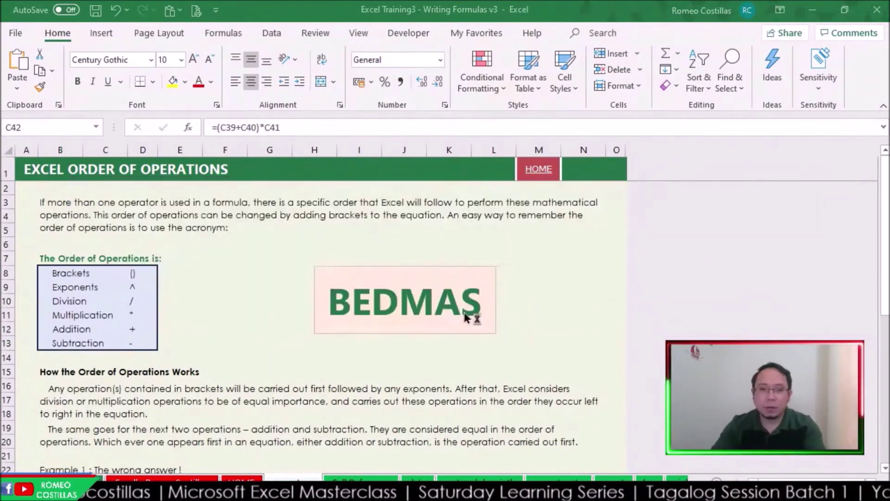